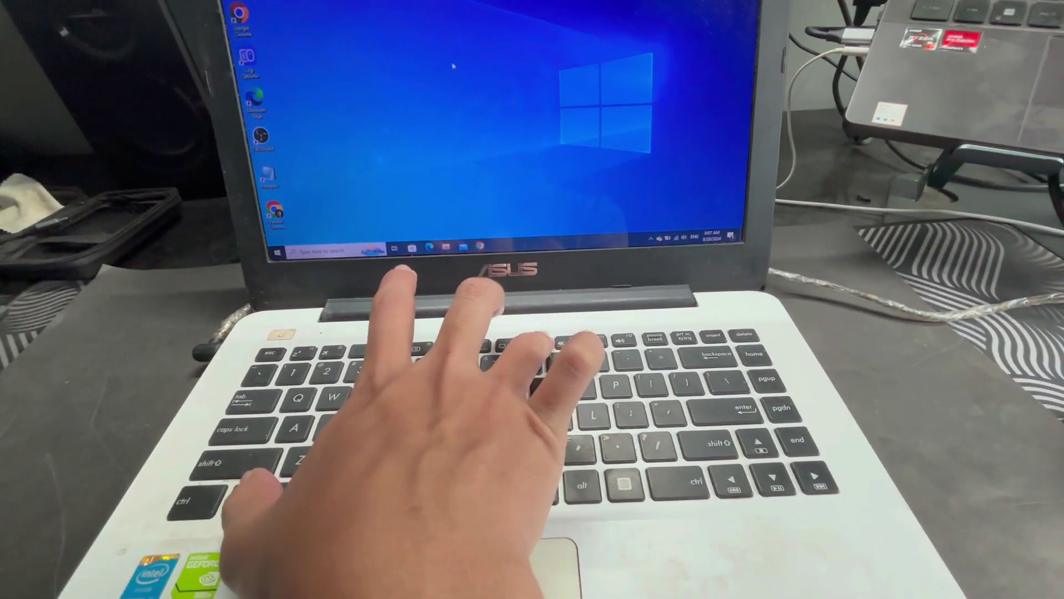
{"action": "key", "text": "XF86TouchpadToggle"}
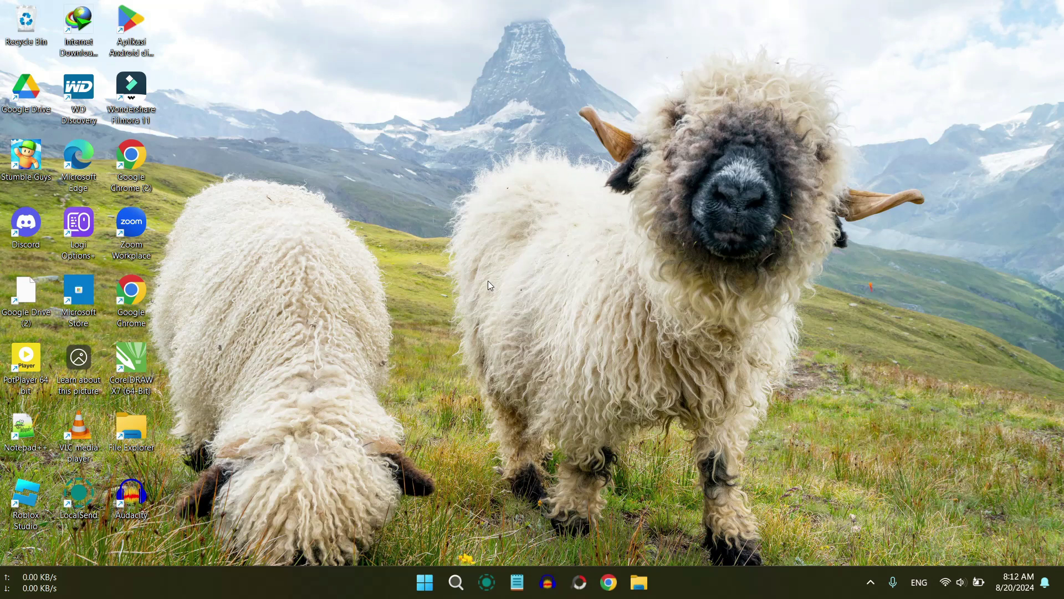
Search Windows for "touch" and open the Touchpad settings page.
{"action": "left_click", "coordinate": [427, 584]}
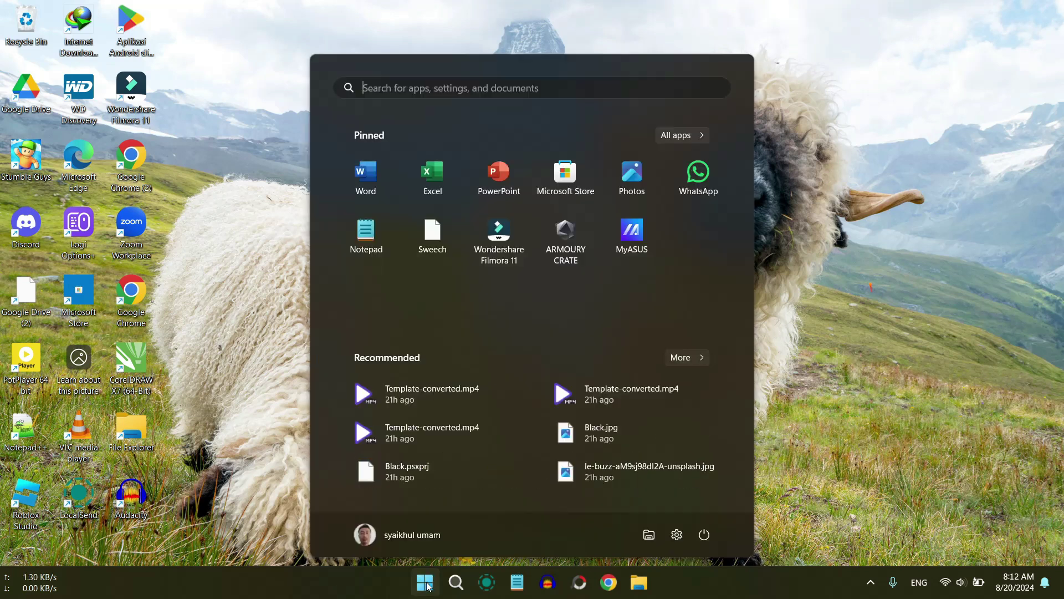
{"action": "left_click", "coordinate": [396, 88]}
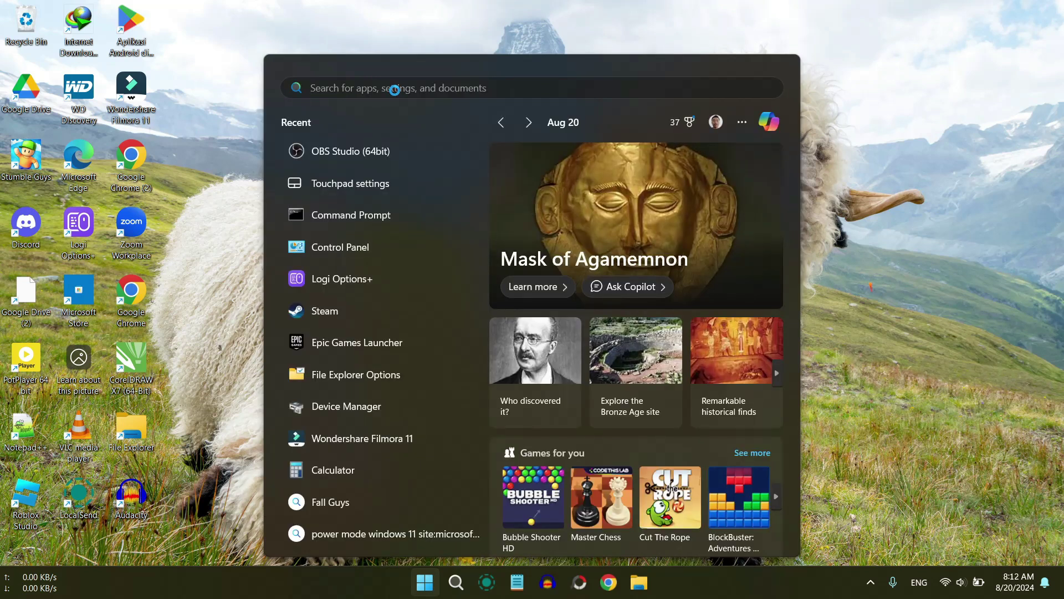
{"action": "type", "text": "touch"}
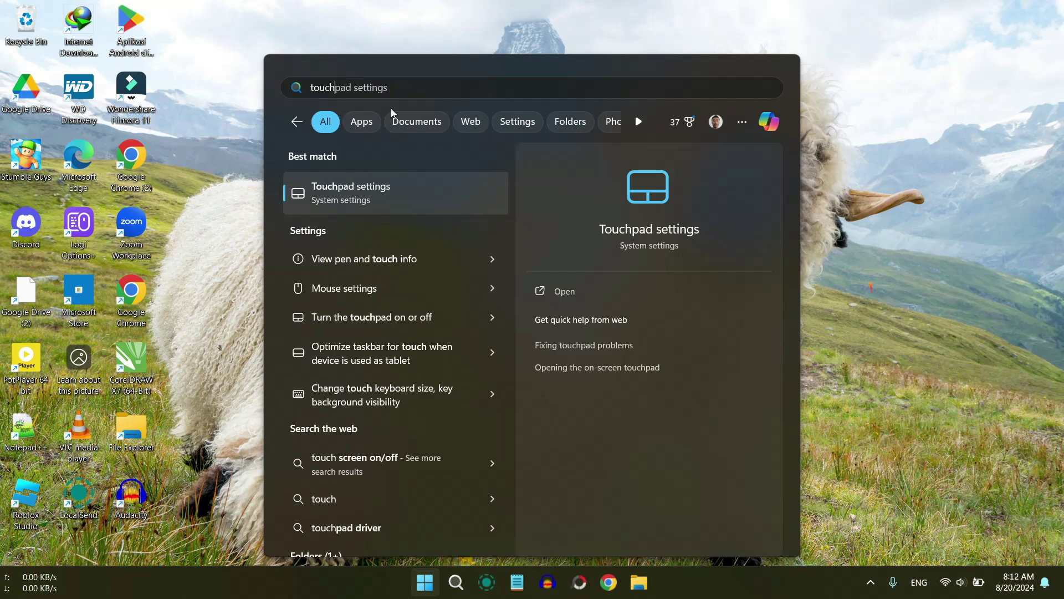
{"action": "left_click", "coordinate": [379, 191]}
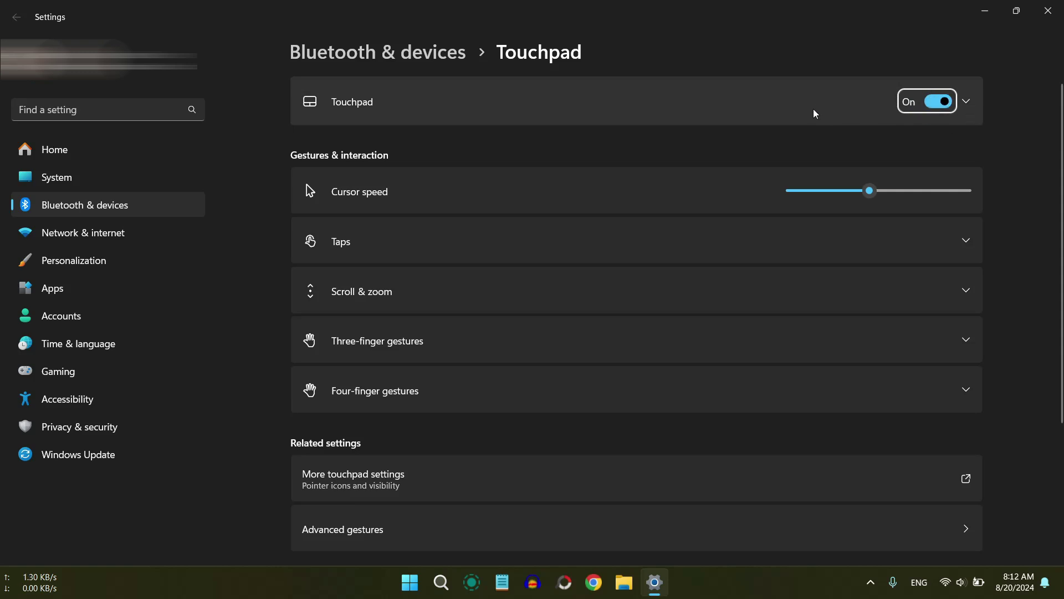
Open the additional touchpad settings and review the Pointers and Pointer Options pages of Mouse Properties.
{"action": "scroll", "coordinate": [814, 109], "scroll_direction": "down", "scroll_amount": 5}
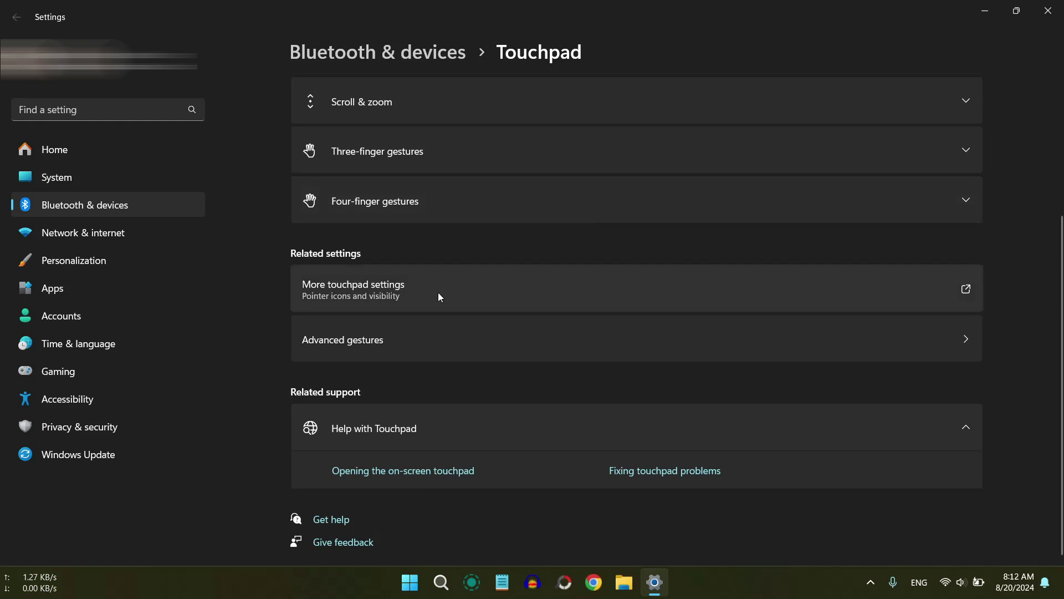
{"action": "left_click", "coordinate": [439, 293]}
{"action": "left_click_drag", "start_coordinate": [251, 25], "coordinate": [639, 81]}
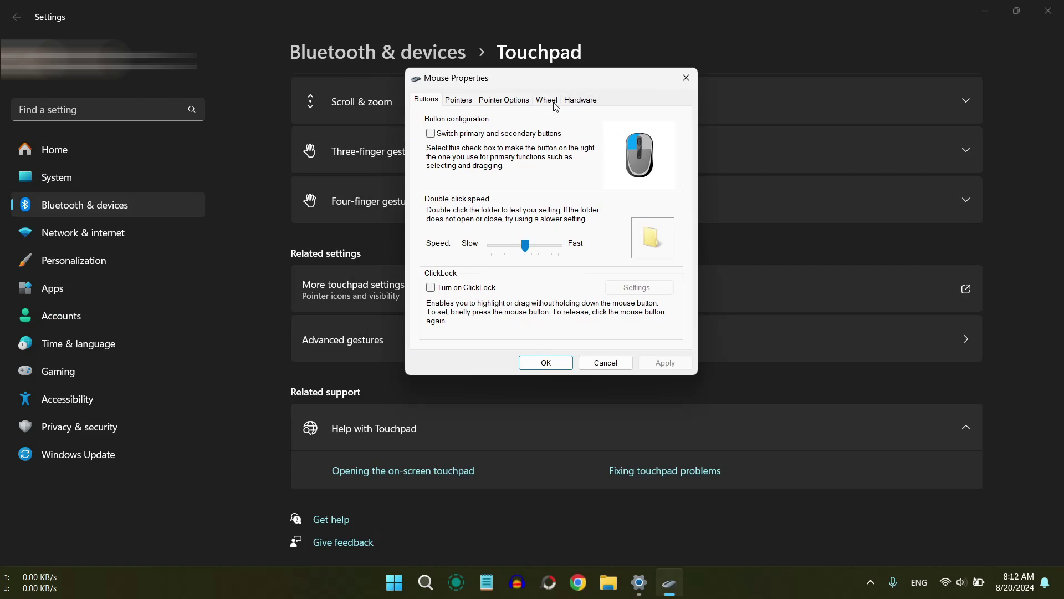
{"action": "left_click", "coordinate": [458, 103]}
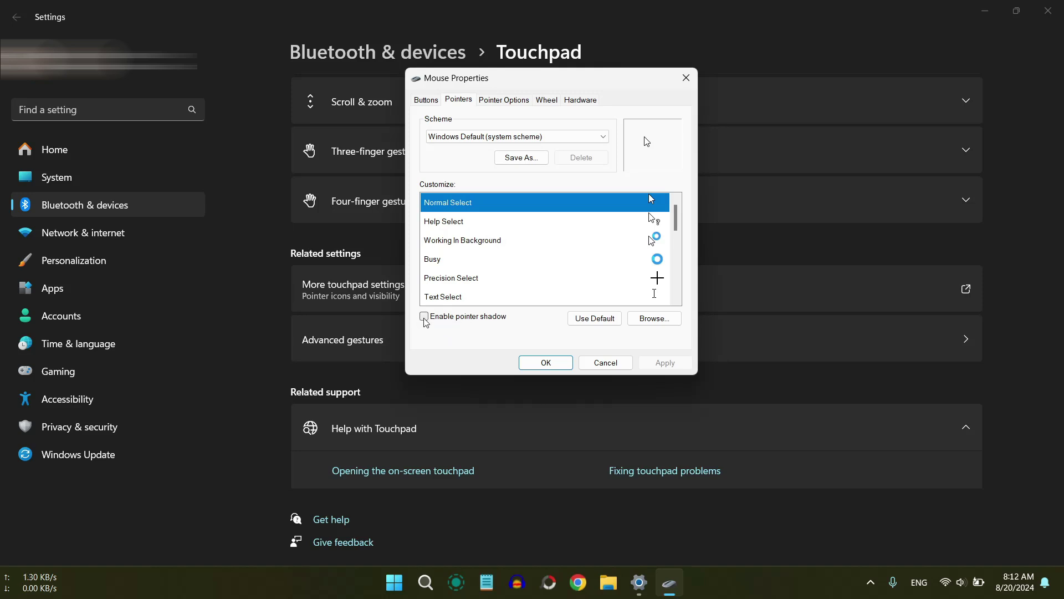
{"action": "left_click", "coordinate": [507, 101]}
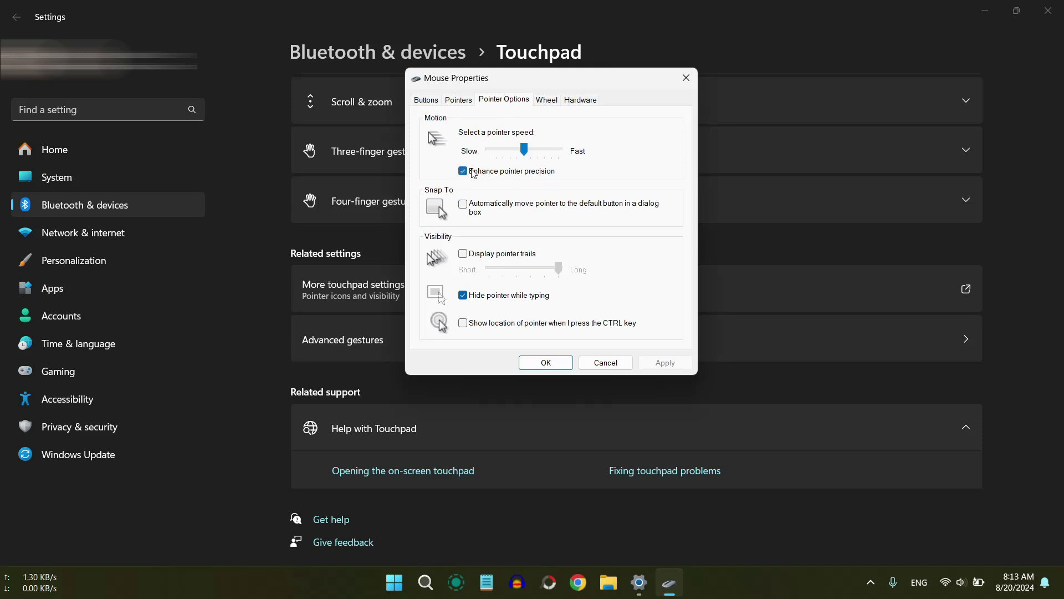
Examine the hardware device list in Mouse Properties, and close the dialog and the Settings window.
{"action": "left_click", "coordinate": [586, 105]}
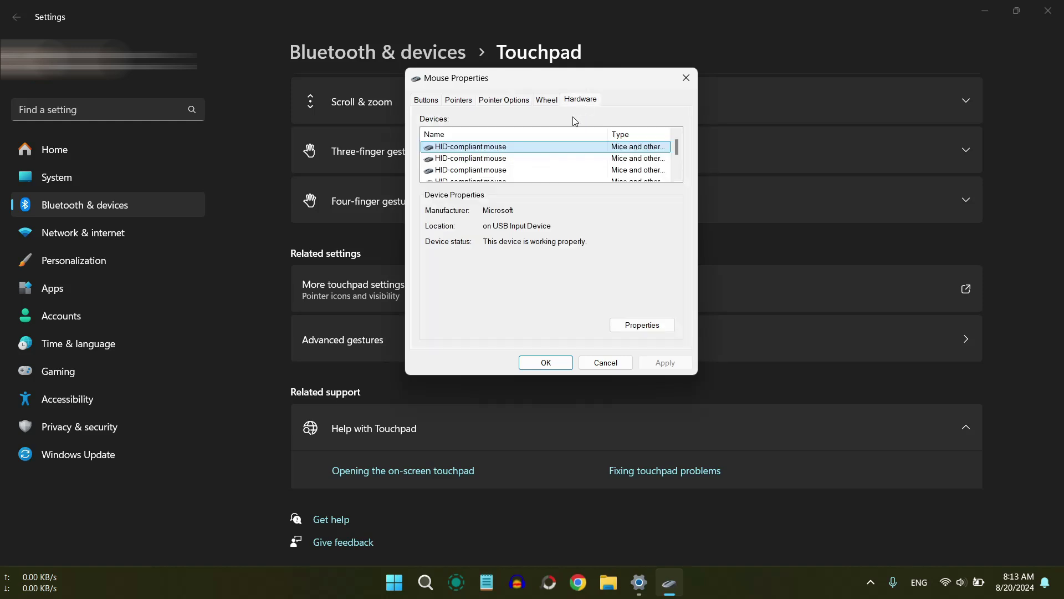
{"action": "scroll", "coordinate": [534, 162], "scroll_direction": "down", "scroll_amount": 1}
{"action": "scroll", "coordinate": [534, 162], "scroll_direction": "up", "scroll_amount": 2}
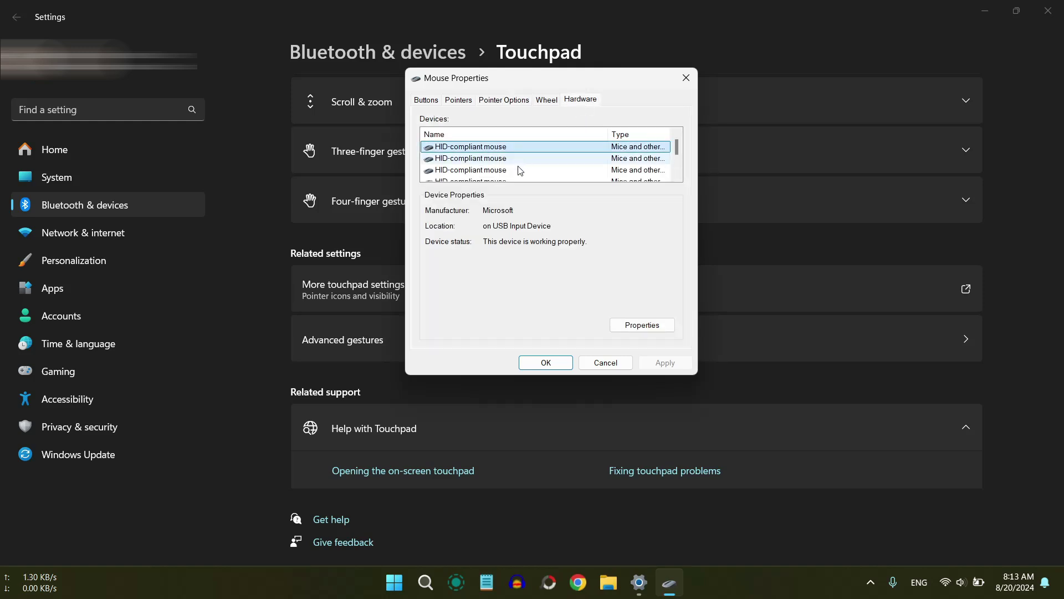
{"action": "scroll", "coordinate": [531, 167], "scroll_direction": "down", "scroll_amount": 1}
{"action": "scroll", "coordinate": [529, 167], "scroll_direction": "up", "scroll_amount": 1}
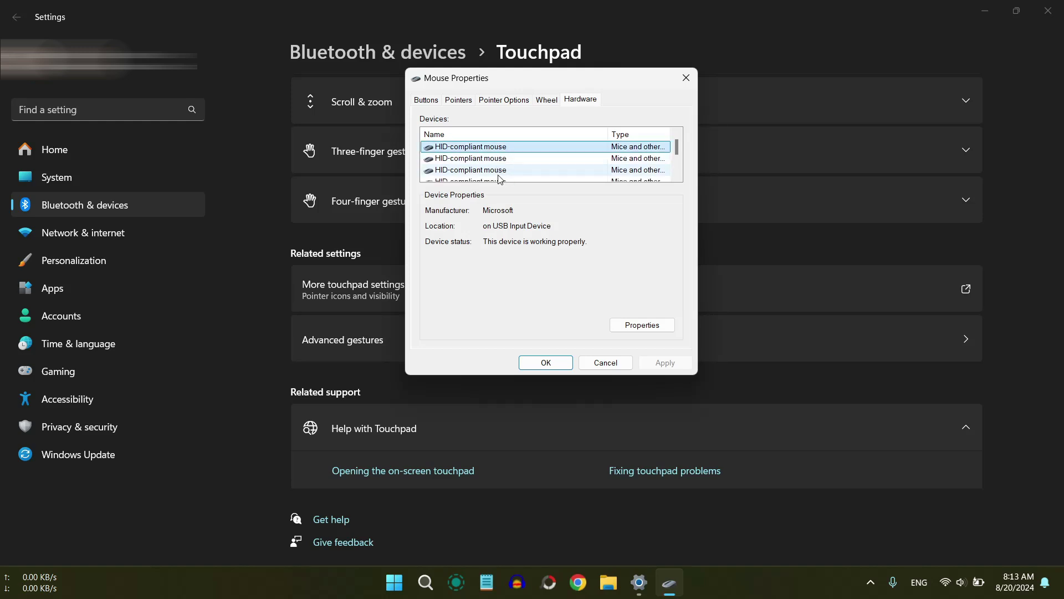
{"action": "scroll", "coordinate": [499, 163], "scroll_direction": "down", "scroll_amount": 1}
{"action": "scroll", "coordinate": [500, 161], "scroll_direction": "up", "scroll_amount": 1}
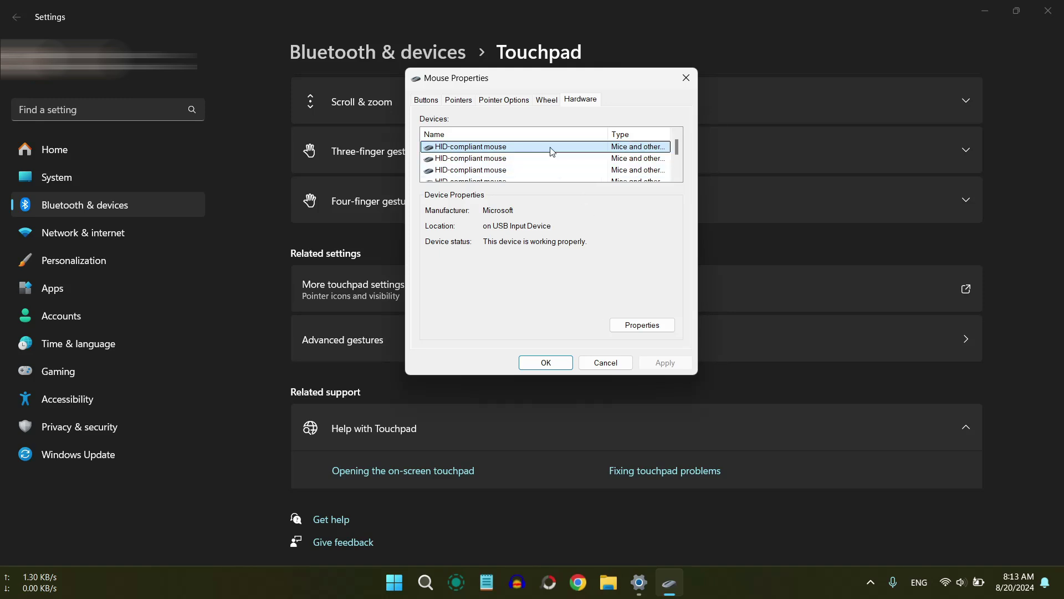
{"action": "left_click", "coordinate": [546, 360]}
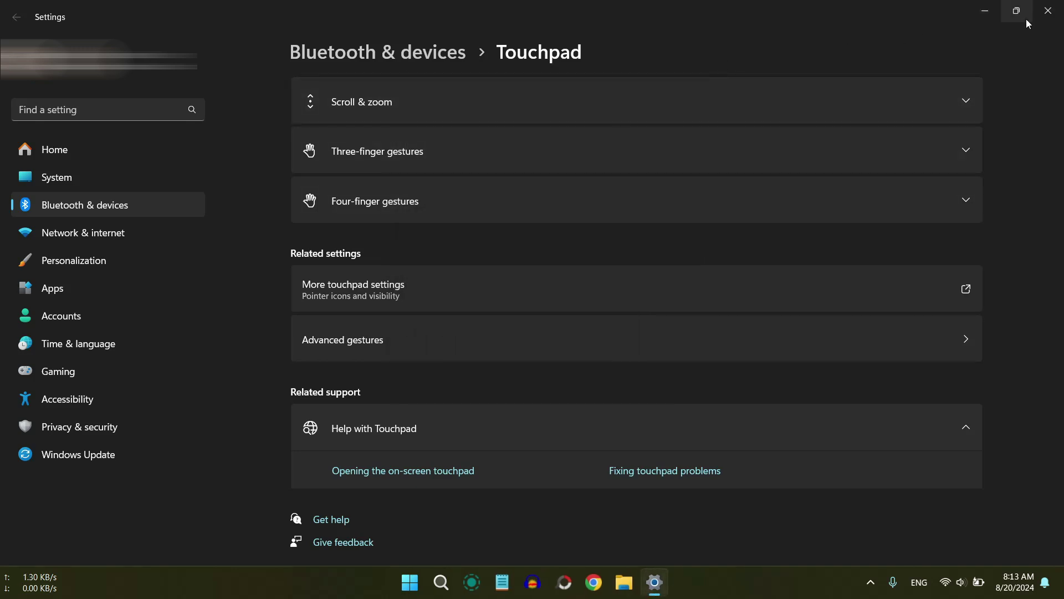
{"action": "left_click", "coordinate": [1048, 10]}
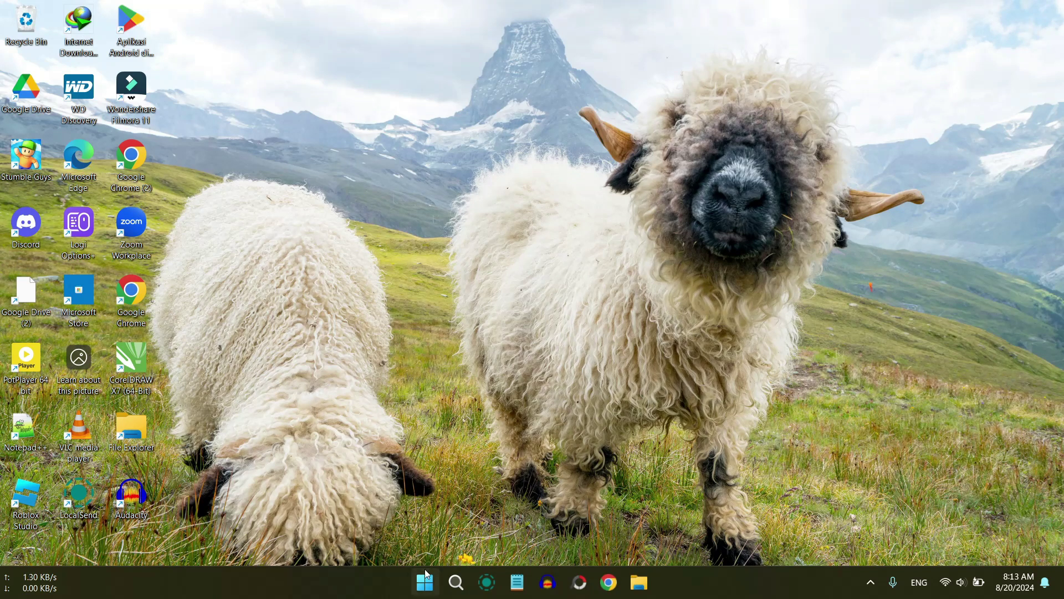
Open Device Manager and expand the Mice and other pointing devices category.
{"action": "right_click", "coordinate": [426, 590]}
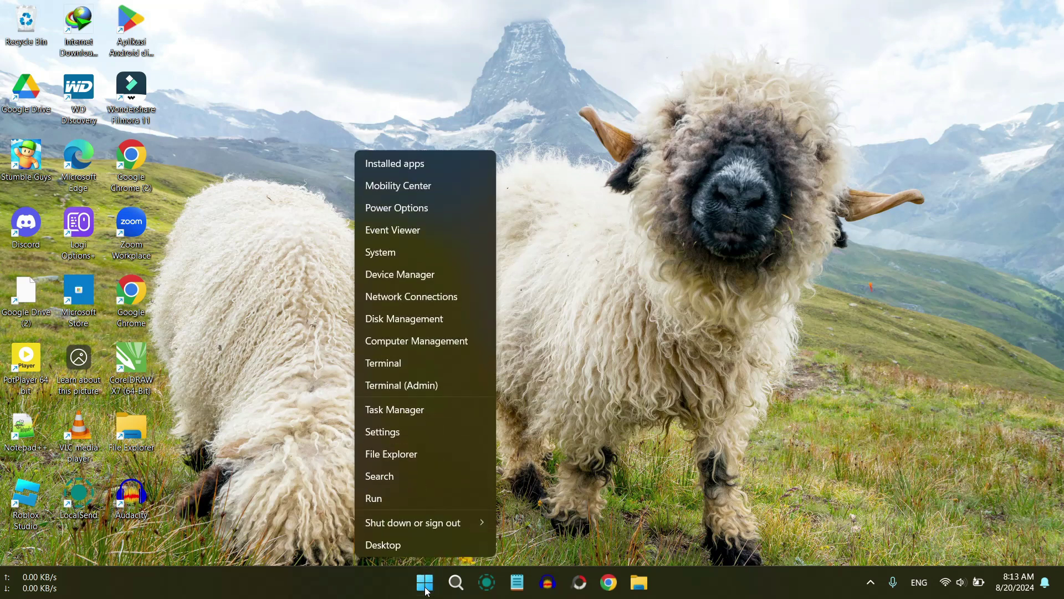
{"action": "left_click", "coordinate": [404, 276]}
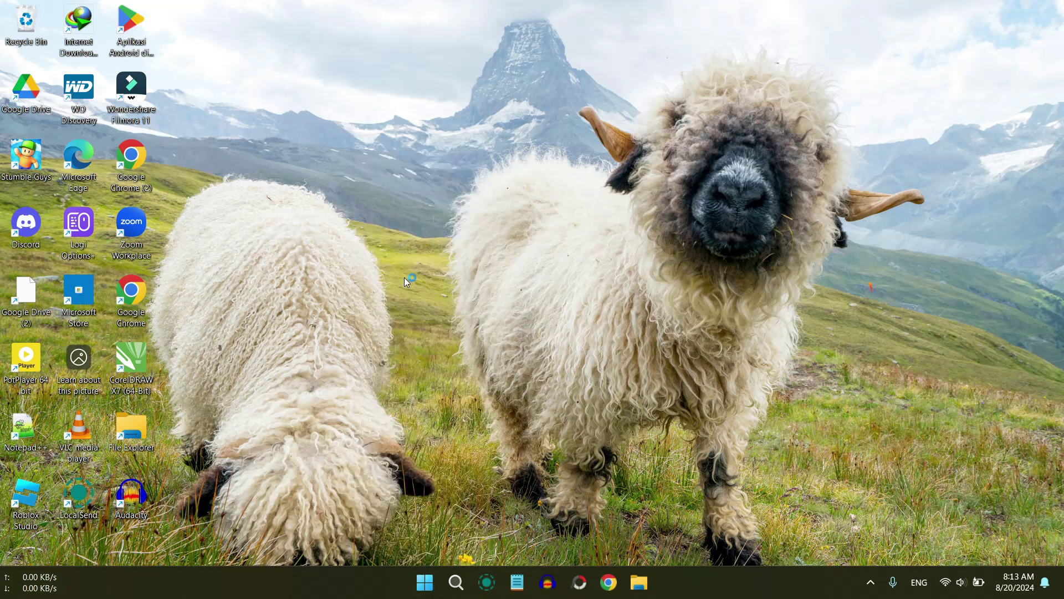
{"action": "left_click_drag", "start_coordinate": [383, 47], "coordinate": [564, 61]}
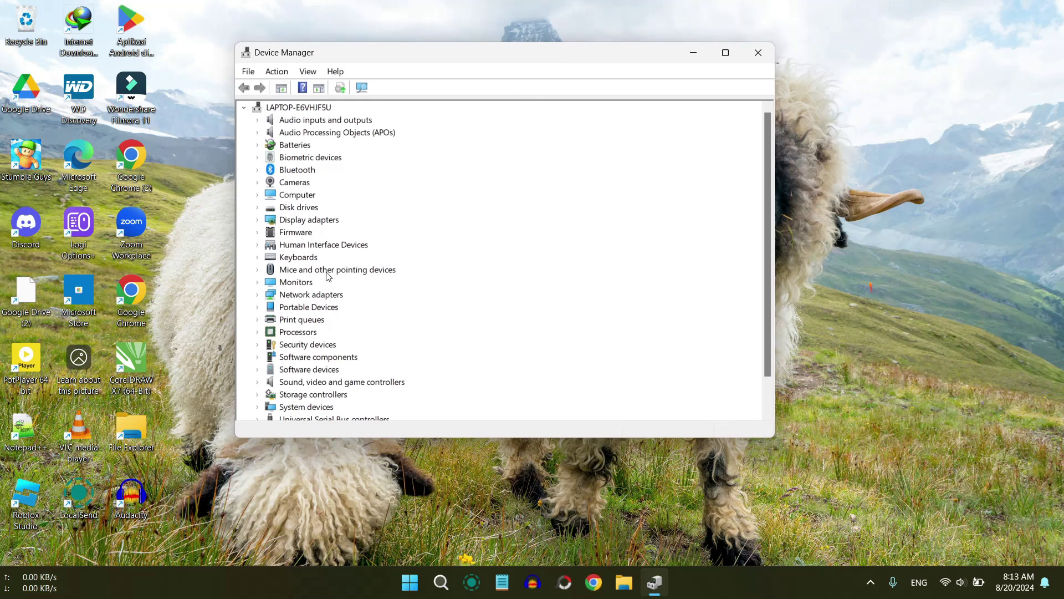
{"action": "left_click", "coordinate": [257, 271]}
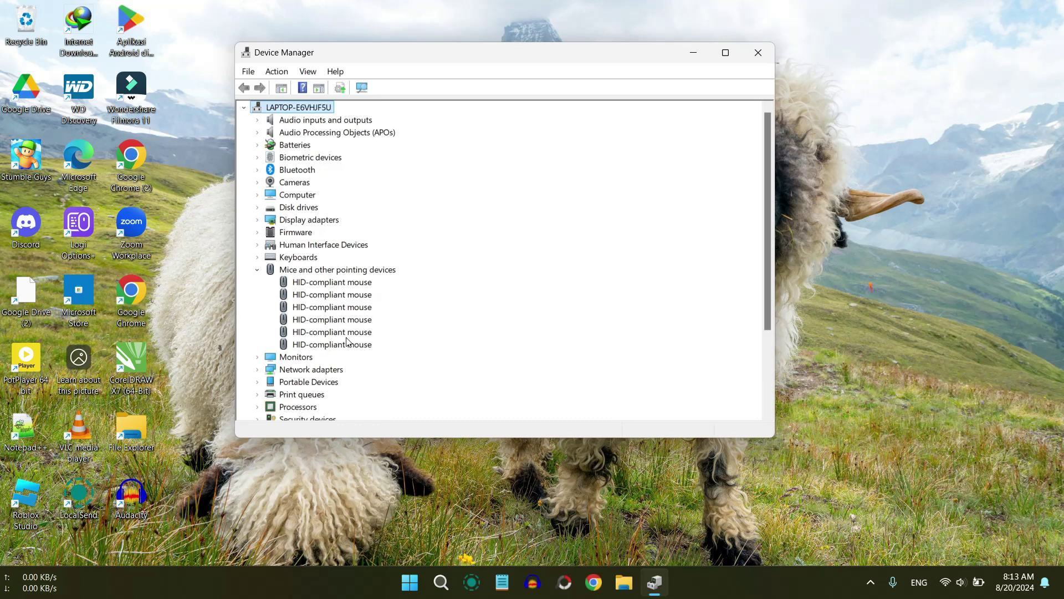
Run an automatic driver search for the first HID-compliant mouse under Mice and other pointing devices.
{"action": "right_click", "coordinate": [341, 286]}
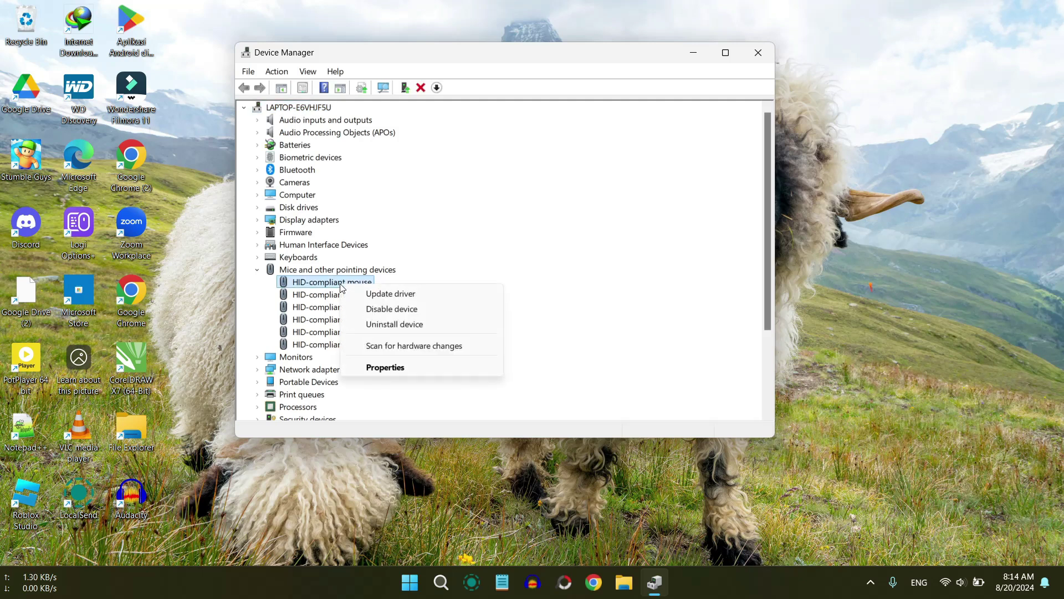
{"action": "left_click", "coordinate": [358, 294]}
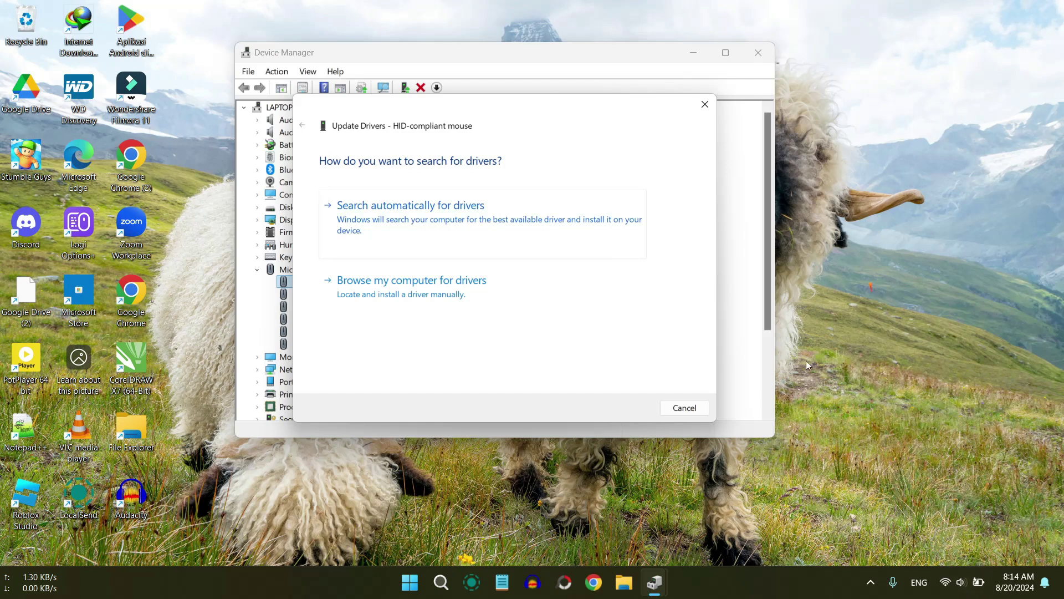
{"action": "left_click", "coordinate": [422, 215]}
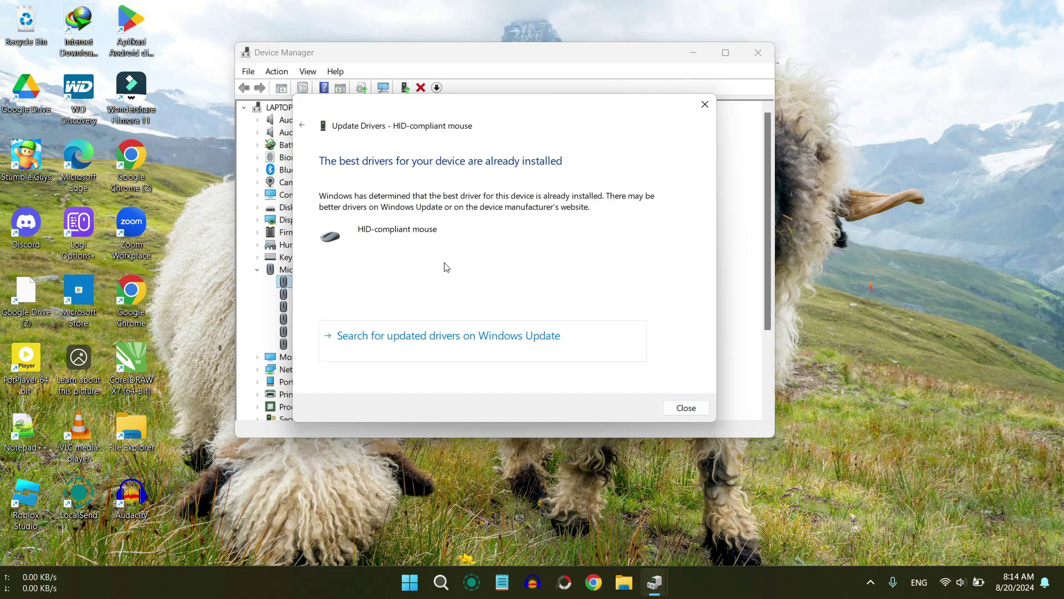
Manually install the HID-compliant mouse driver from the list of available drivers on the computer, and close Device Manager.
{"action": "left_click", "coordinate": [302, 125]}
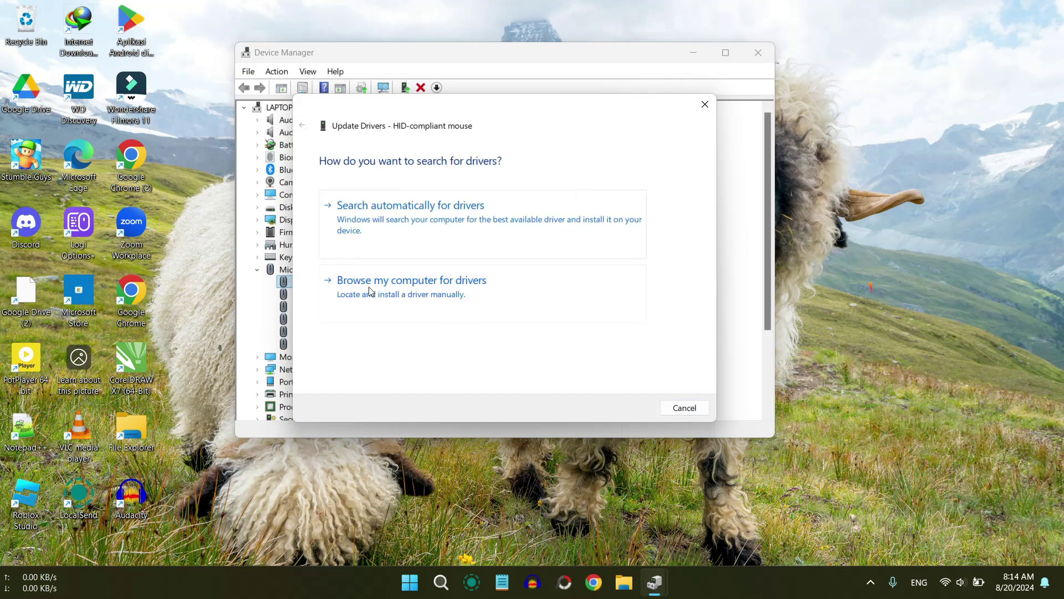
{"action": "left_click", "coordinate": [458, 293]}
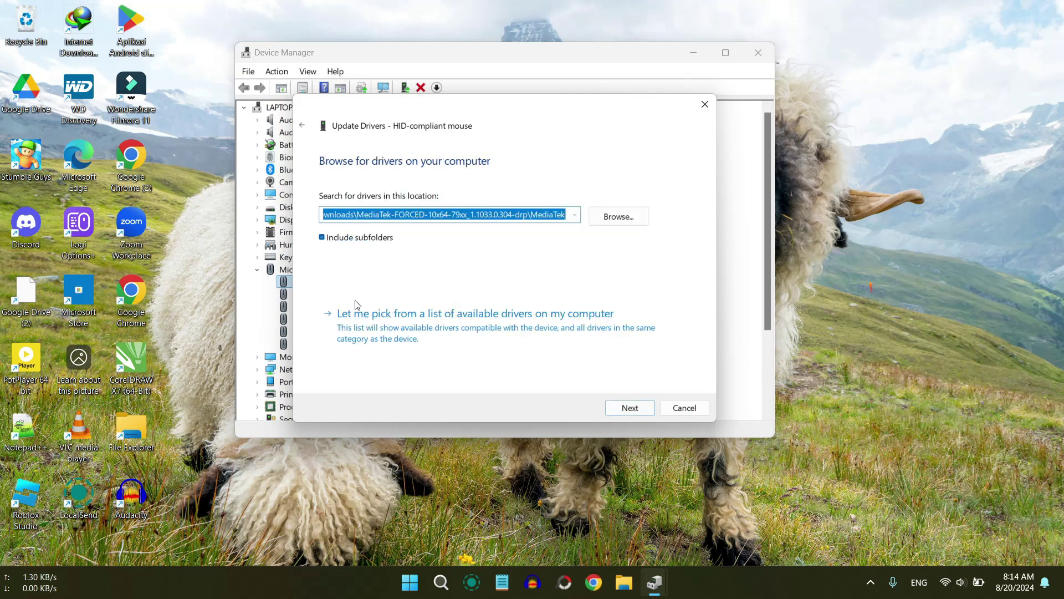
{"action": "left_click", "coordinate": [494, 328]}
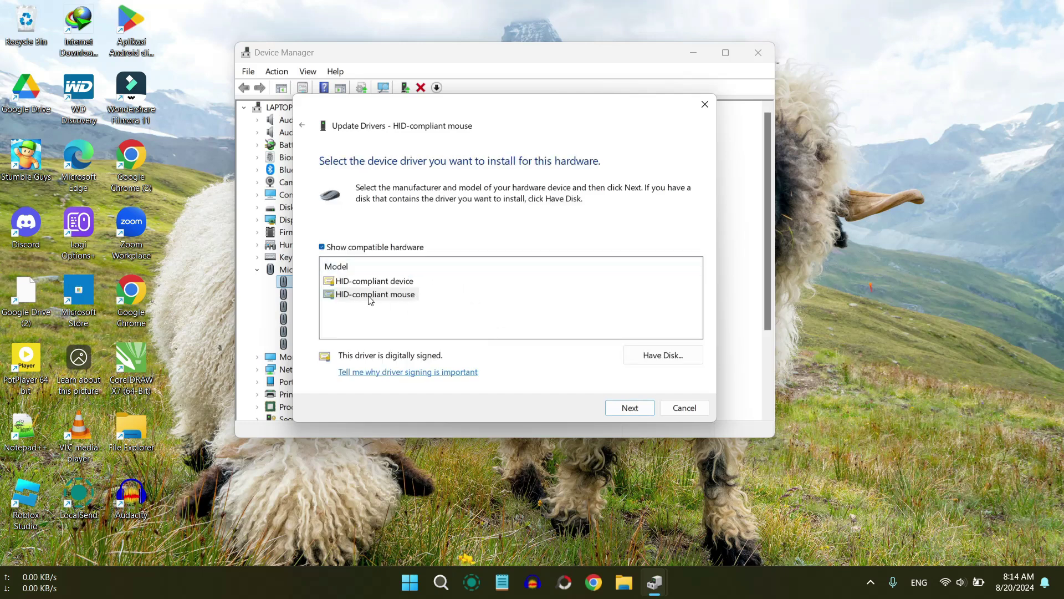
{"action": "left_click", "coordinate": [391, 298]}
{"action": "left_click", "coordinate": [630, 413]}
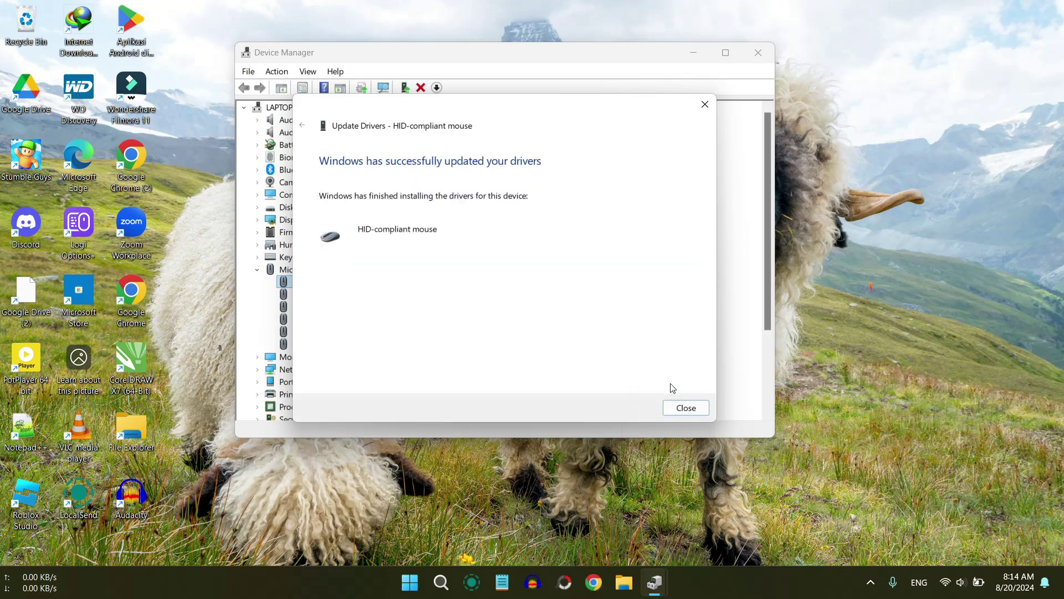
{"action": "left_click", "coordinate": [686, 410]}
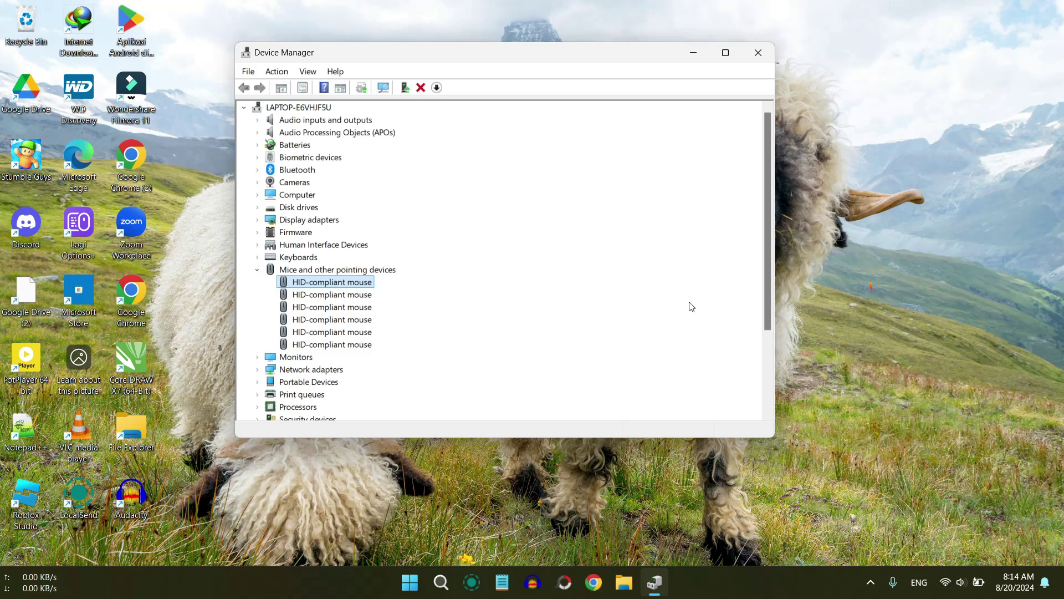
{"action": "left_click", "coordinate": [758, 52]}
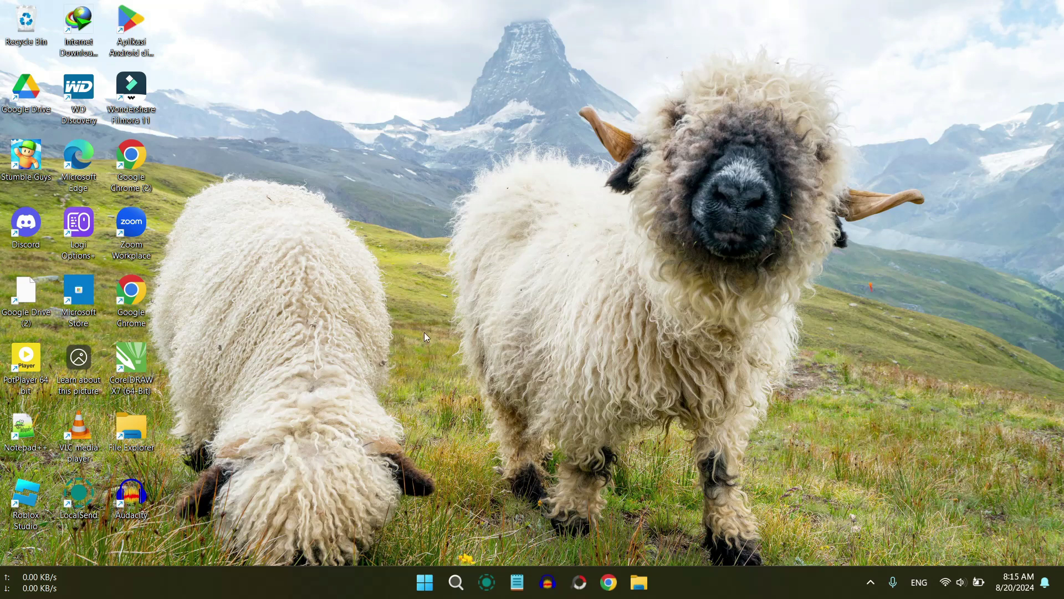
Reopen Device Manager and show the devices under Mice and other pointing devices.
{"action": "right_click", "coordinate": [426, 578]}
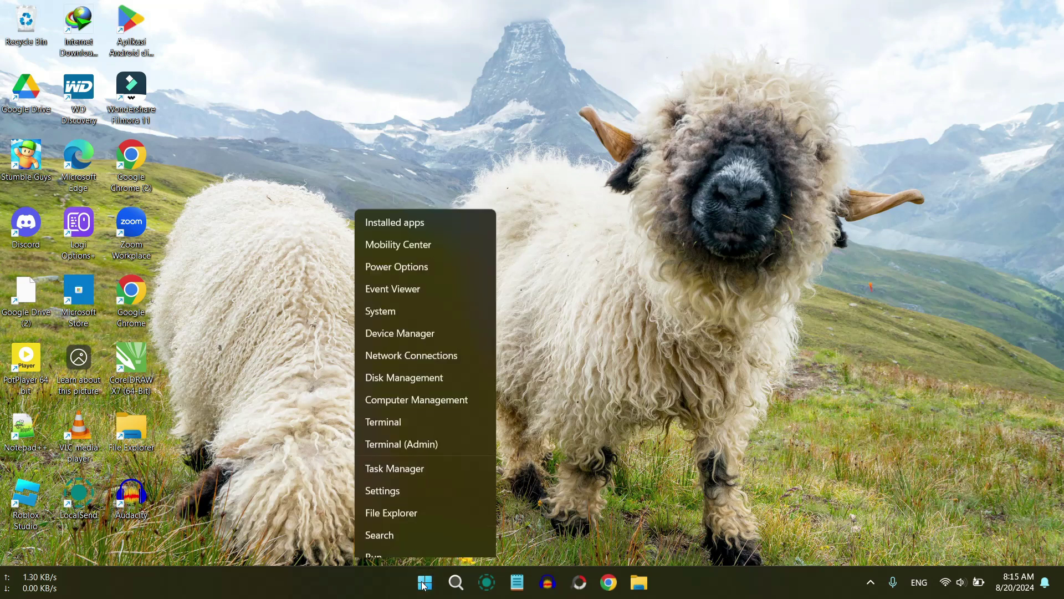
{"action": "left_click", "coordinate": [398, 281]}
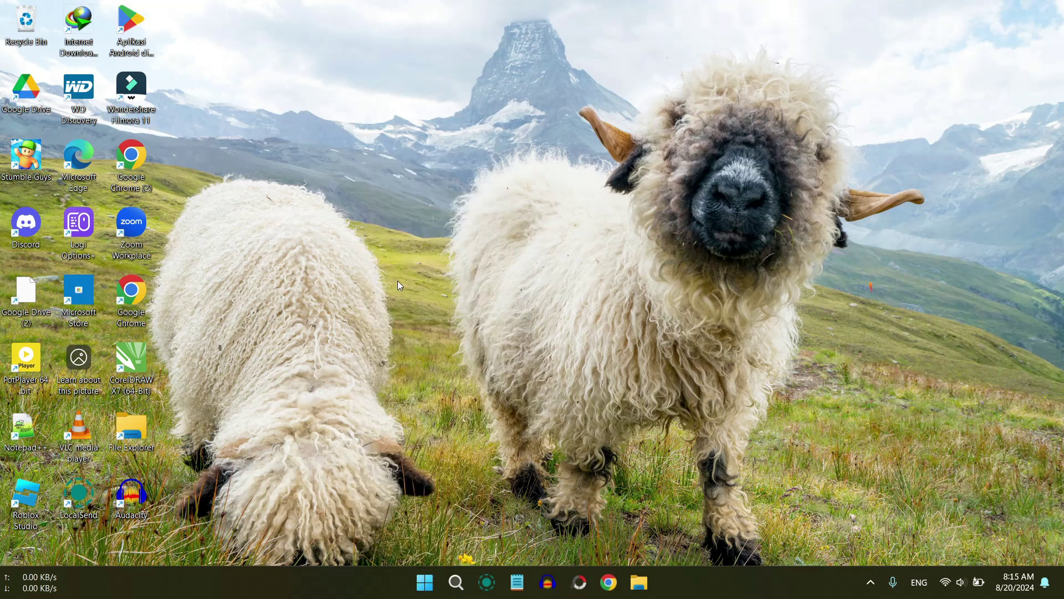
{"action": "left_click_drag", "start_coordinate": [354, 48], "coordinate": [525, 68]}
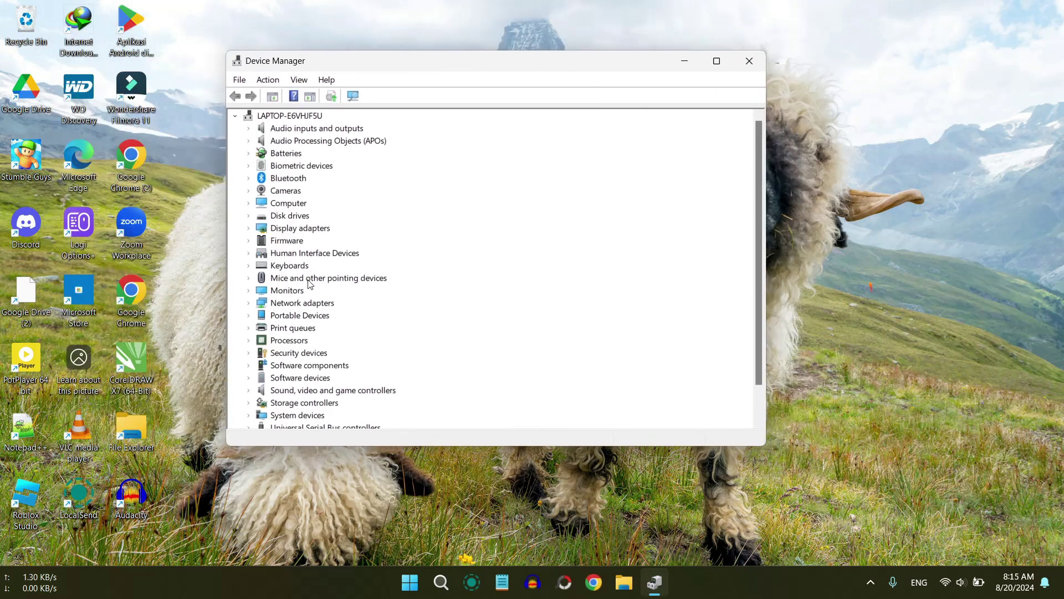
{"action": "left_click", "coordinate": [247, 278]}
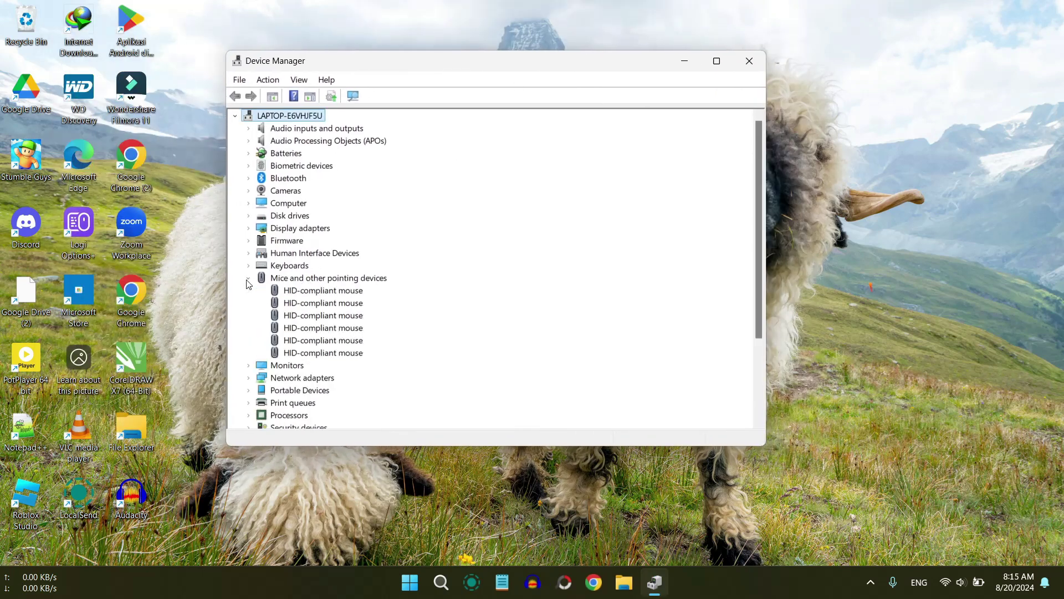
Uninstall the first HID-compliant mouse under Mice and other pointing devices, and close Device Manager.
{"action": "right_click", "coordinate": [320, 295]}
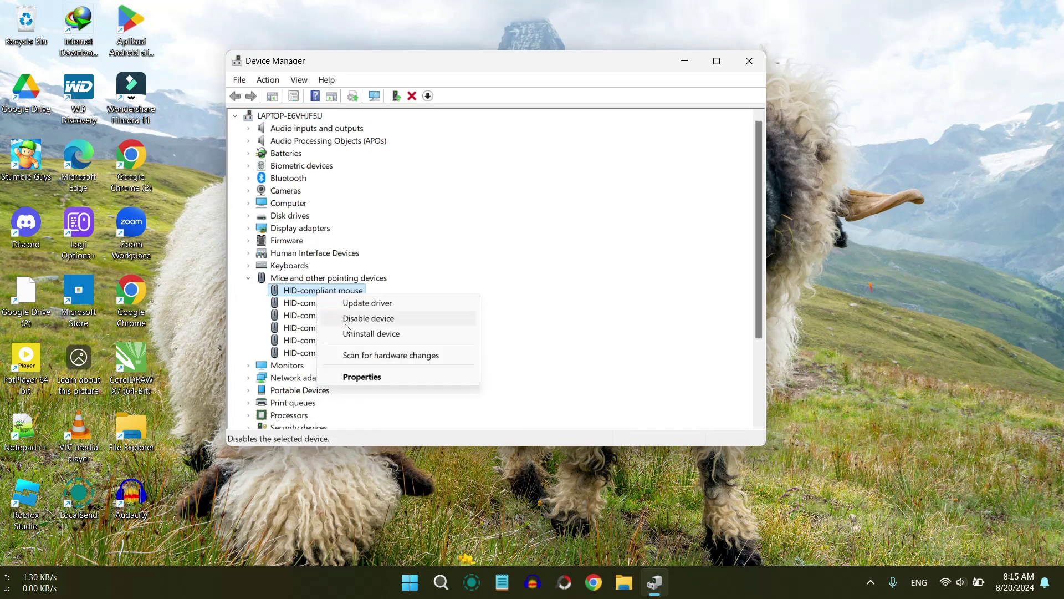
{"action": "left_click", "coordinate": [349, 334]}
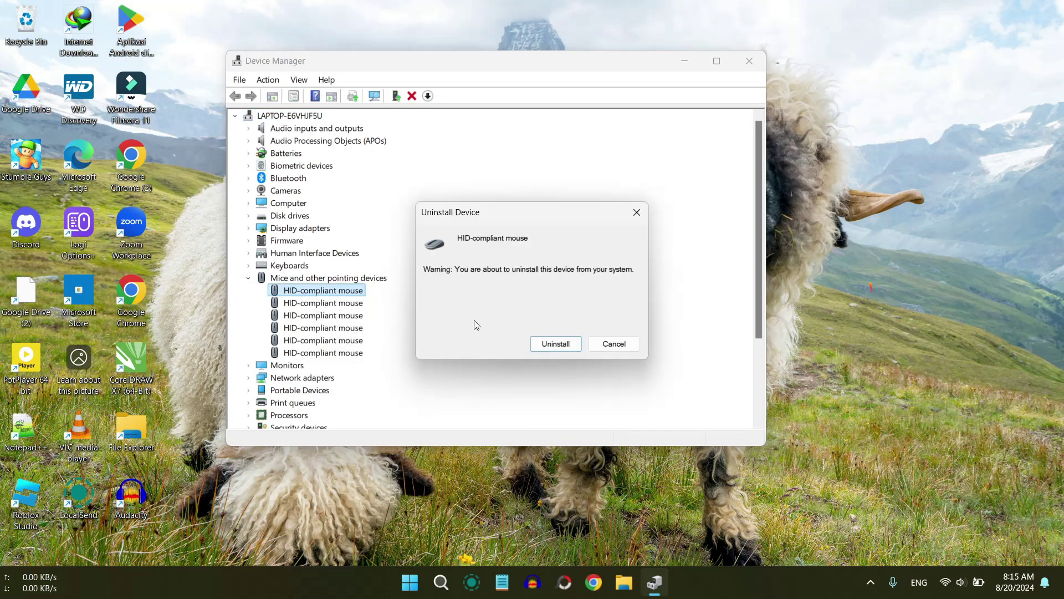
{"action": "left_click", "coordinate": [560, 345]}
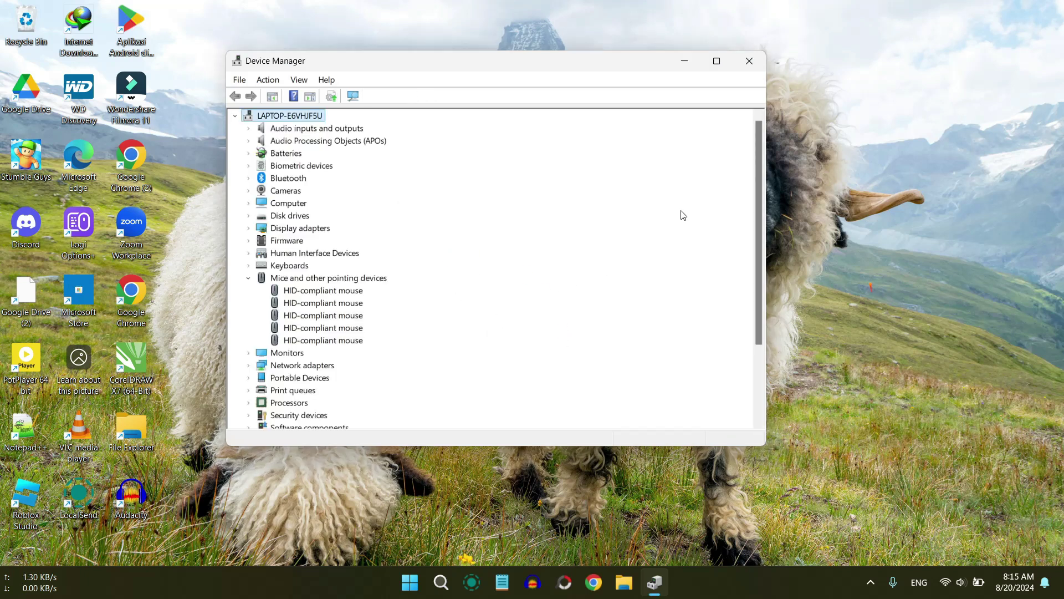
{"action": "left_click", "coordinate": [749, 65]}
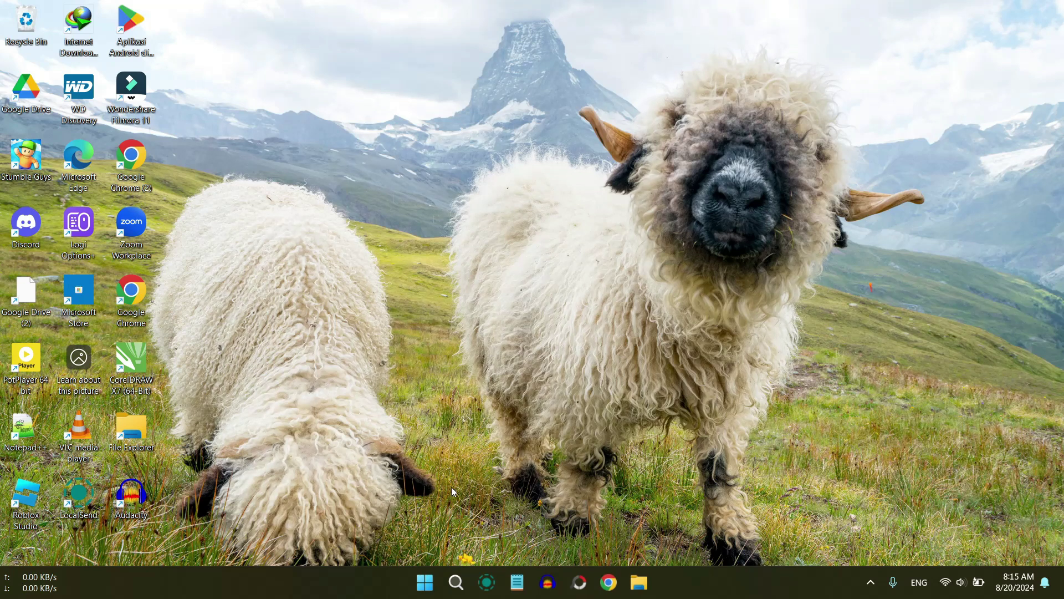
{"action": "left_click", "coordinate": [424, 583]}
{"action": "left_click", "coordinate": [704, 534]}
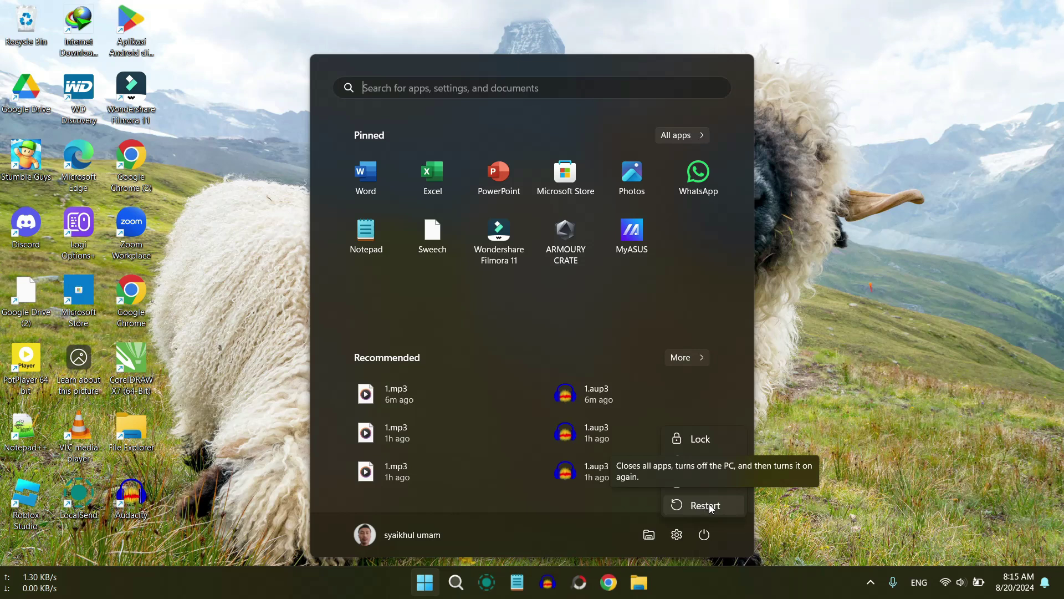
{"action": "left_click", "coordinate": [751, 492]}
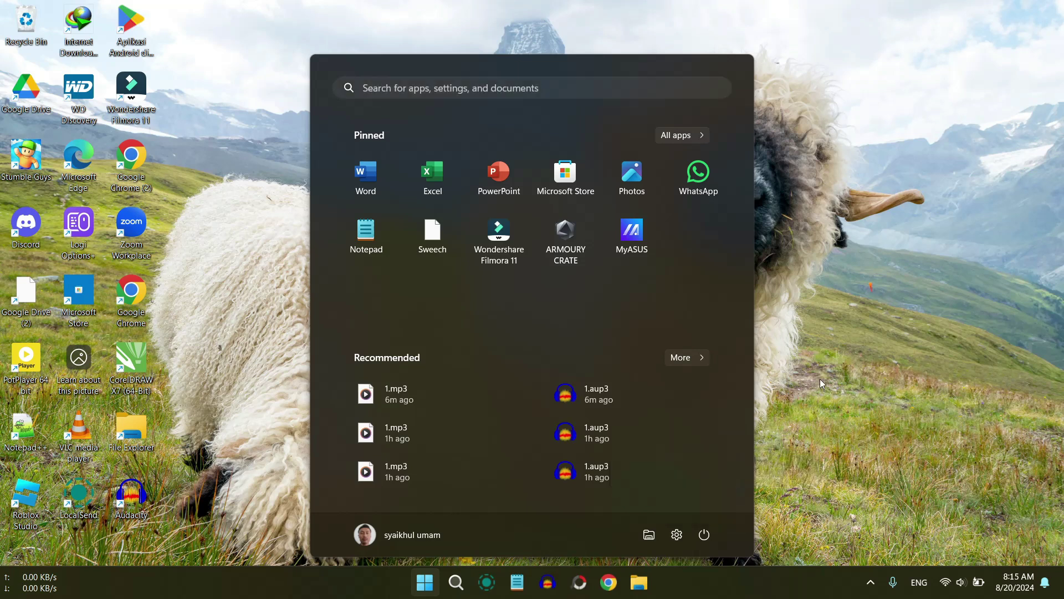
{"action": "left_click", "coordinate": [820, 379]}
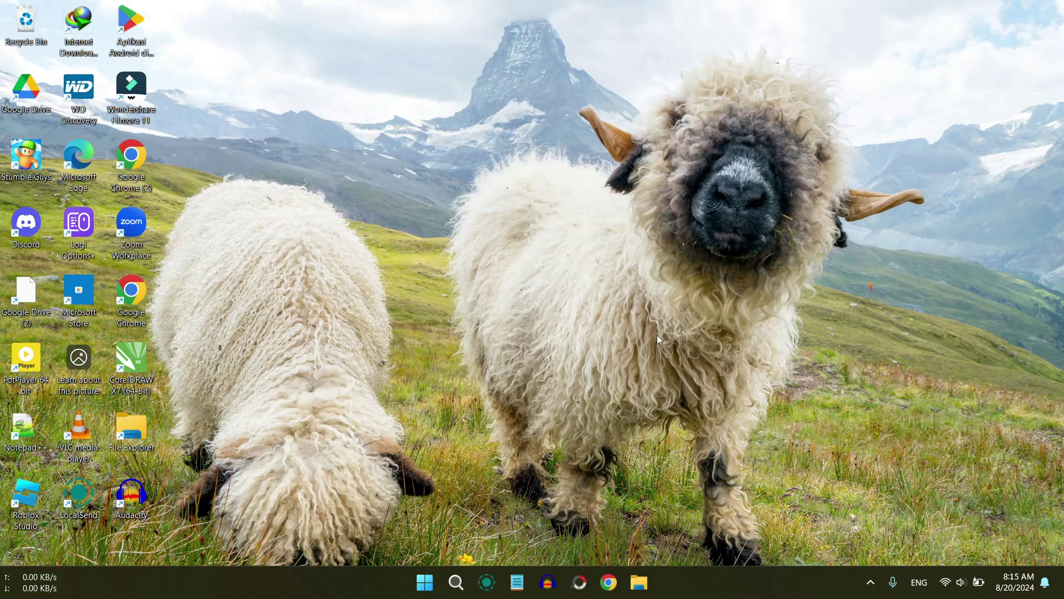